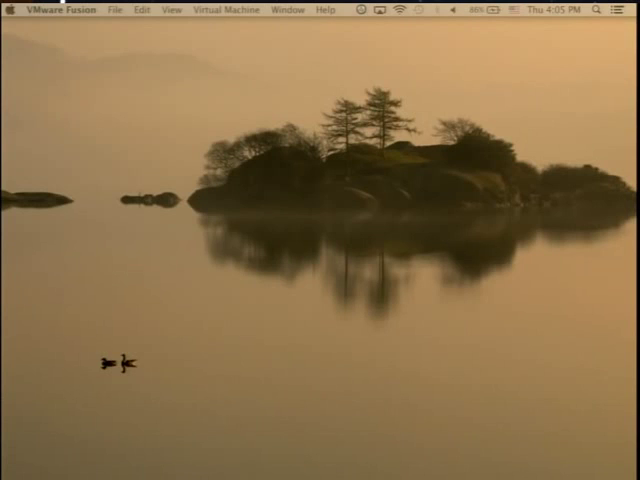
Step: Drag the VMware Fusion window into view to show the Mac OS X 10.9 guest desktop
mouse_move(2, 40)
mouse_down()
mouse_move(293, 29)
mouse_move(275, 30)
mouse_up()
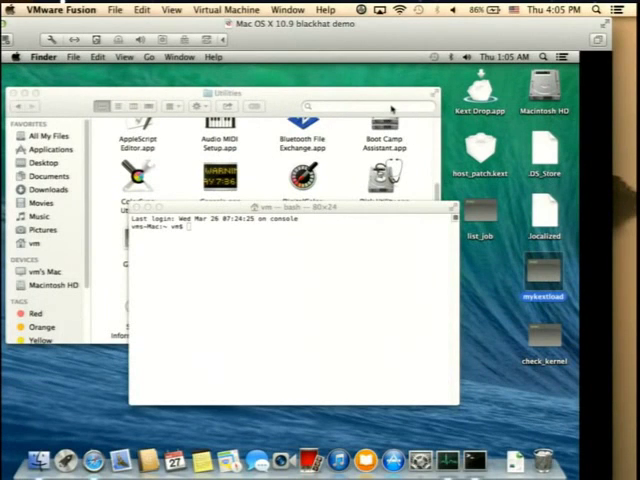
Step: Launch Kext Drop from the desktop and move its window aside
click(480, 88)
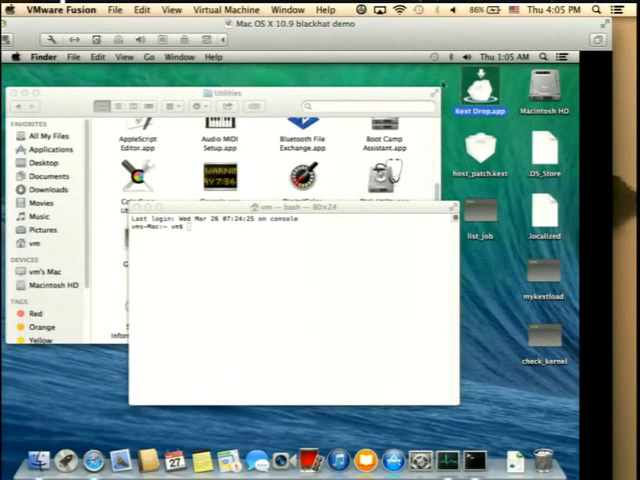
double_click(480, 90)
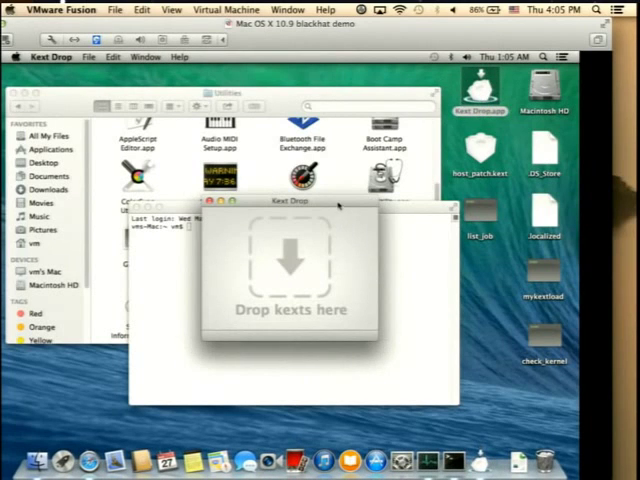
drag(339, 203, 304, 86)
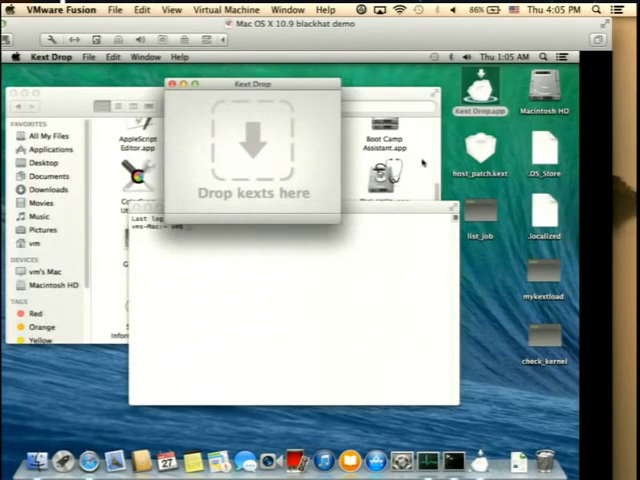
Step: Drop host_patch.kext onto Kext Drop and install it with the administrator password
click(480, 148)
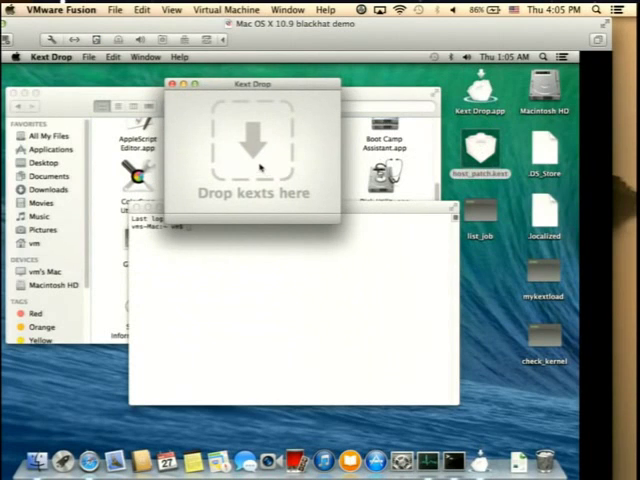
drag(344, 173, 260, 167)
click(321, 205)
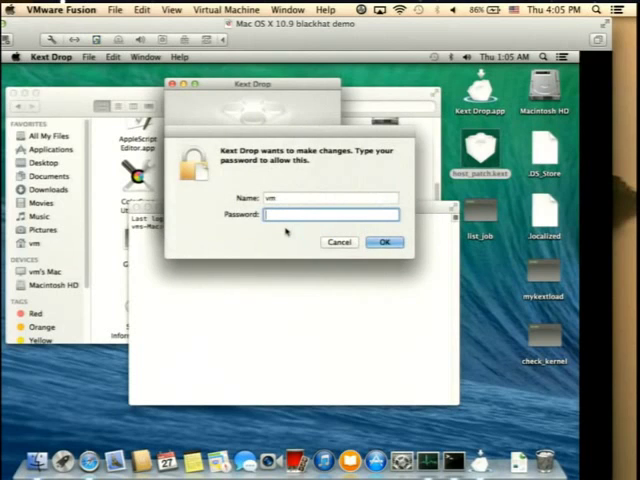
text(•••••••••)
key(Return)
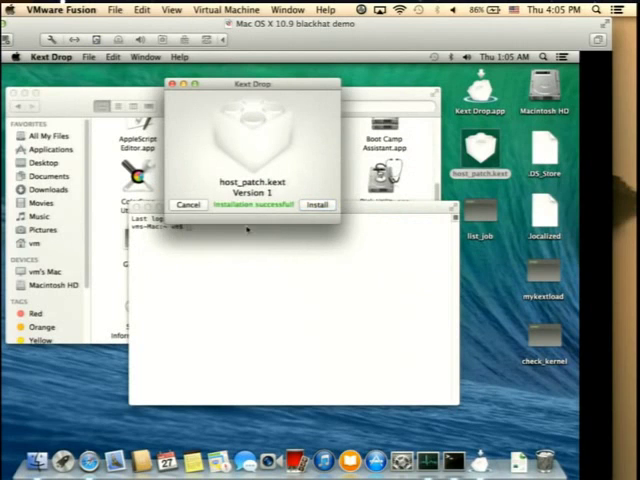
Step: Run sudo kextload /System/Library/Extensions/host_patch.kext in Terminal and enter the password
click(250, 236)
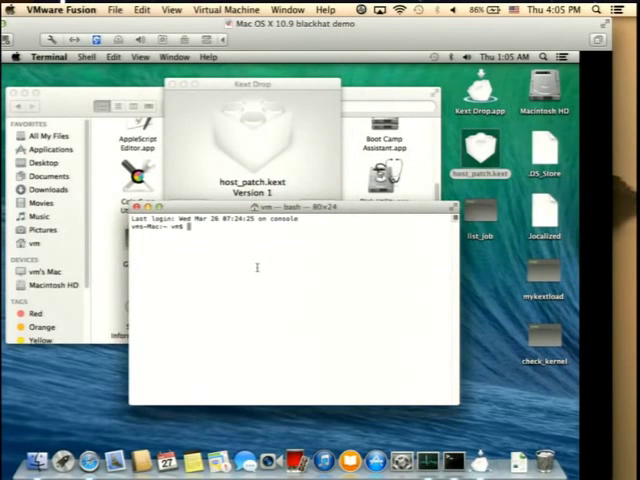
text(sudo )
text(kext)
text(load )
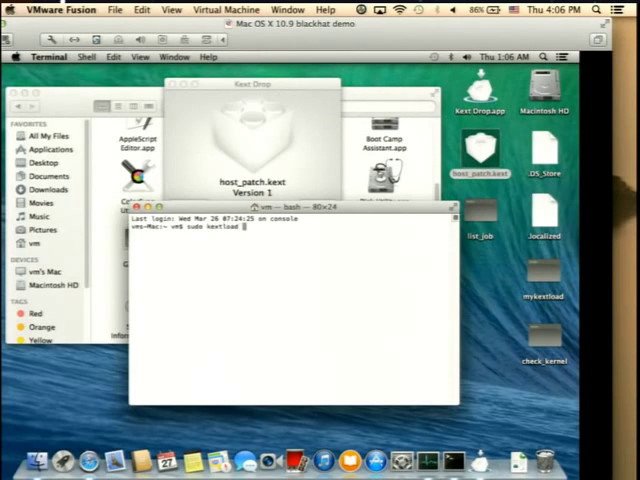
text(/System/L)
key(Tab)
text(E)
key(Tab)
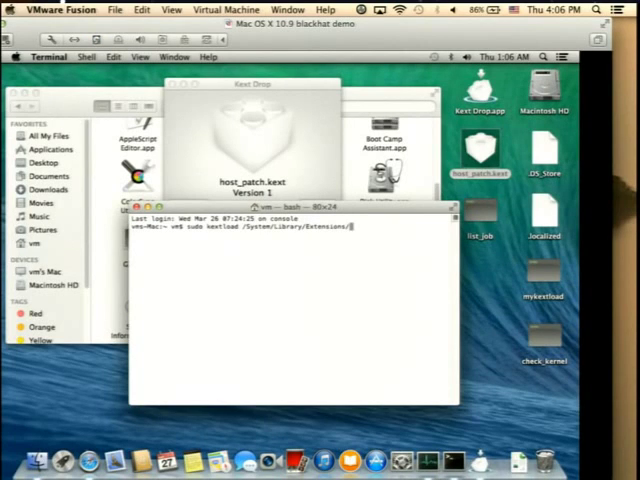
text(h)
key(Tab)
key(BackSpace)
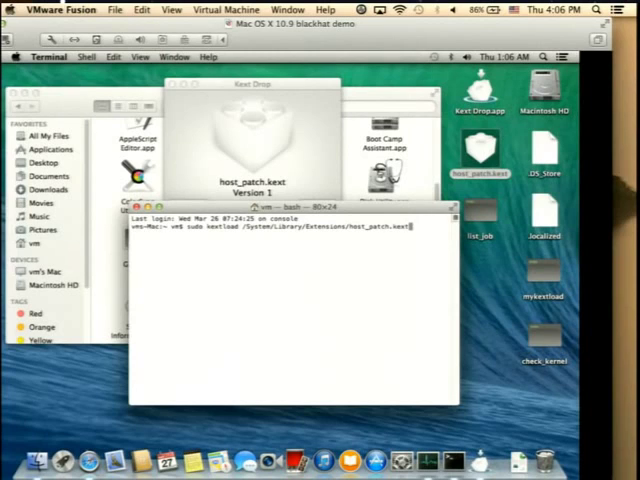
key(Return)
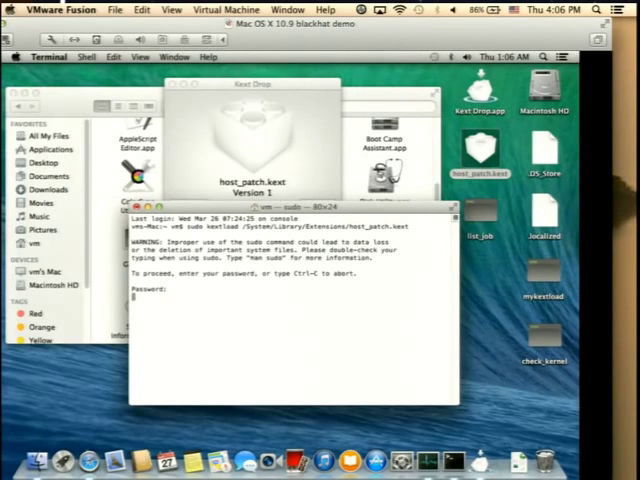
key(Return)
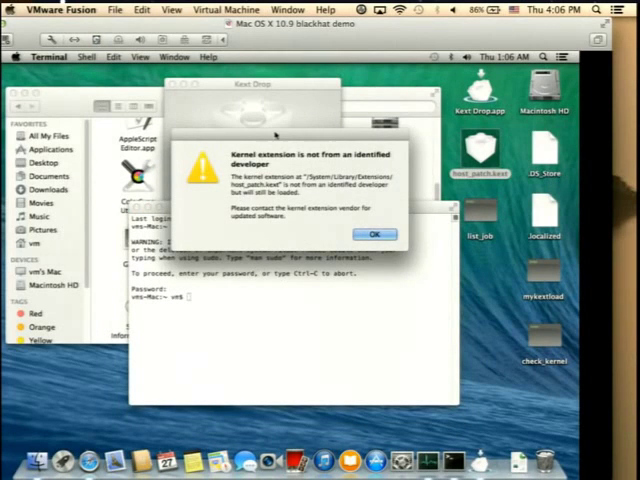
Step: Move the unidentified-developer alert aside and close it with OK
drag(274, 135, 310, 169)
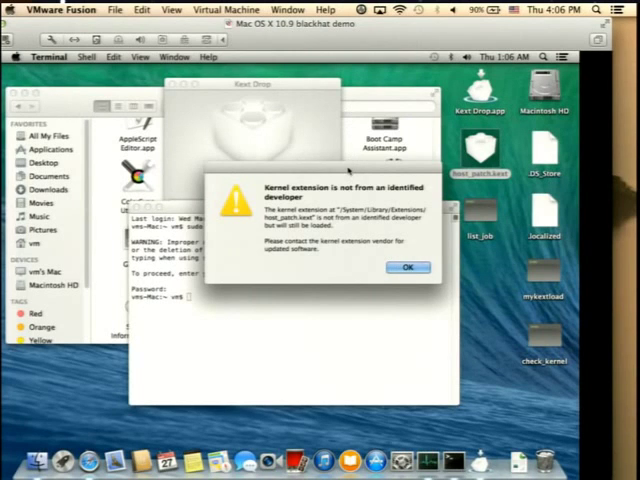
drag(349, 177, 369, 203)
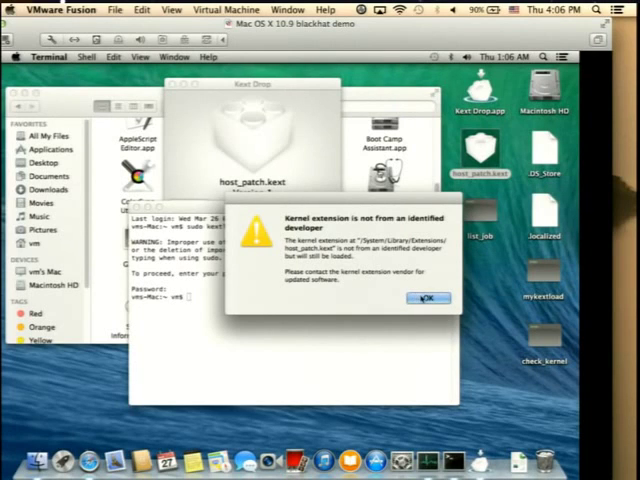
click(425, 297)
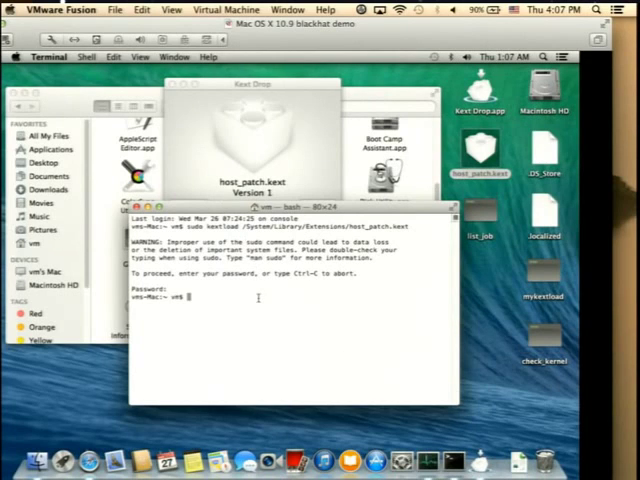
text(wh)
text(oami)
Step: Run whoami and id to show the current user vm's identity
key(Return)
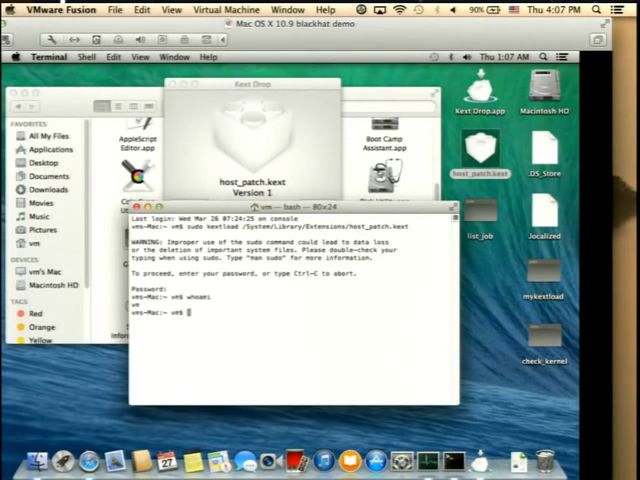
text(id)
key(Return)
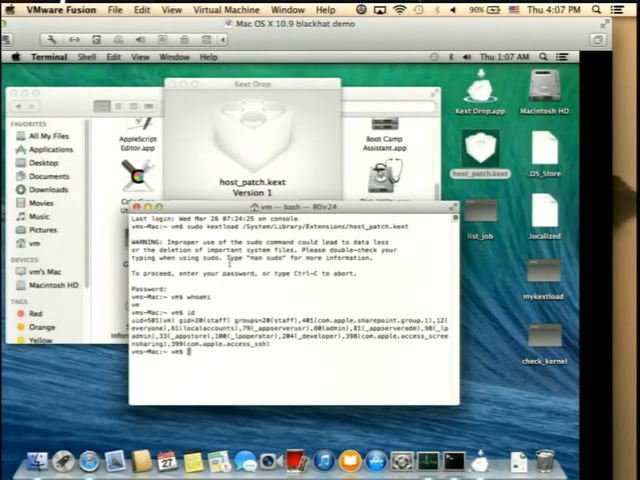
drag(231, 214, 227, 211)
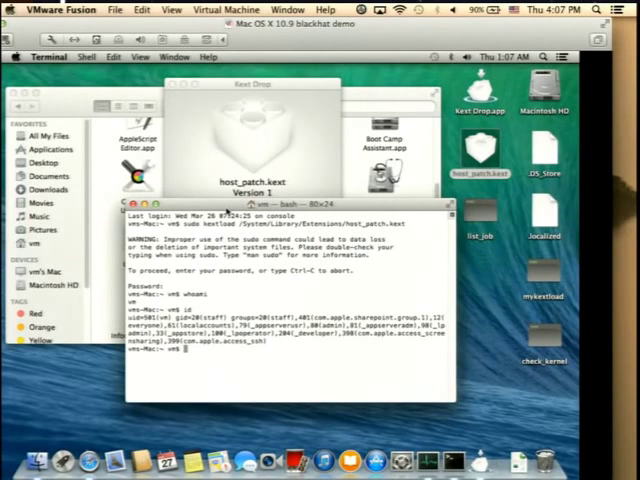
text(c)
Step: Change into the Desktop folder with cd Desktop/ and begin entering kextstat
key(BackSpace)
text(cd Desktop/)
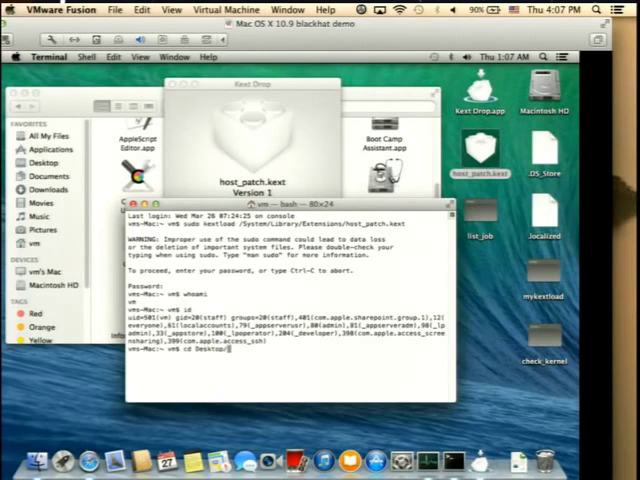
key(Return)
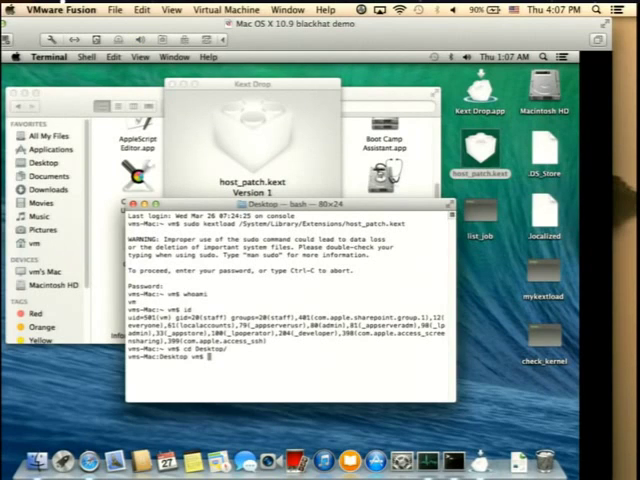
text(./m)
key(BackSpace)
key(BackSpace)
key(BackSpace)
text(kextstat)
Step: Run kextstat and highlight the nanika.host-patch entry in its output
key(Return)
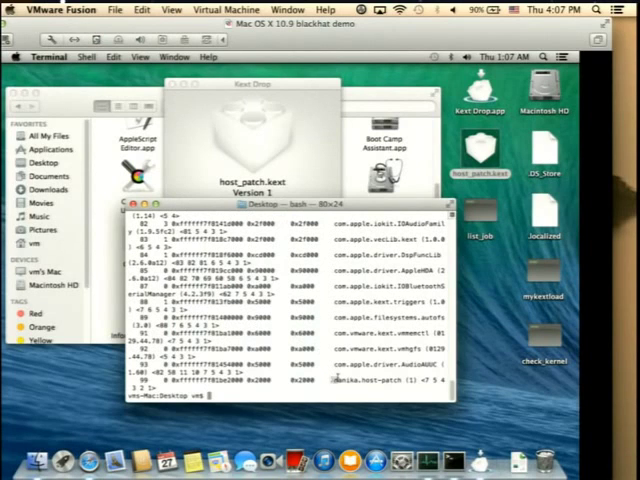
mouse_move(333, 378)
mouse_down()
mouse_move(399, 380)
mouse_move(406, 386)
mouse_up()
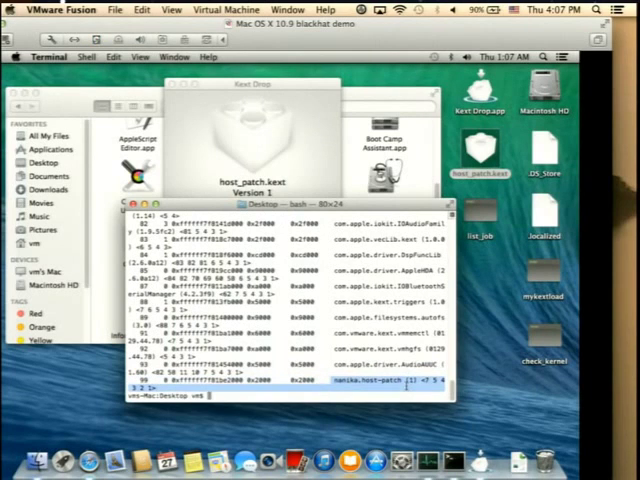
double_click(383, 379)
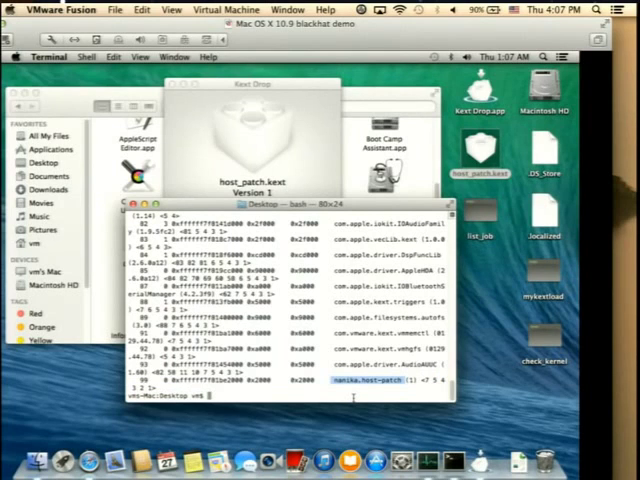
text(./)
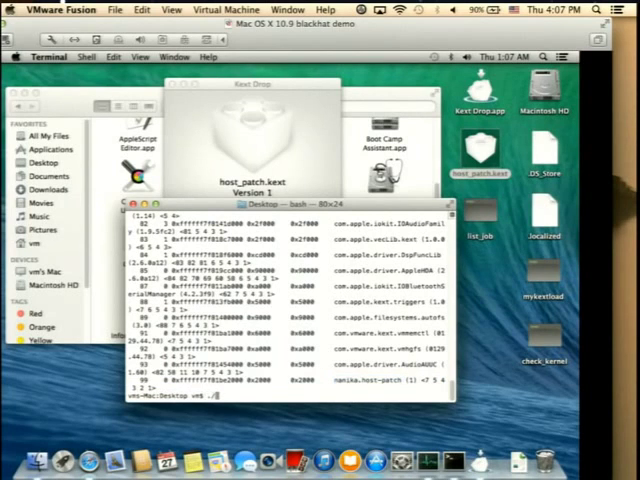
text(n)
Step: Run ./mykextload with answer 1 for a 0x0 return, then recall kextstat from history
key(BackSpace)
key(BackSpace)
key(BackSpace)
text(.)
text(/mykextload)
key(Return)
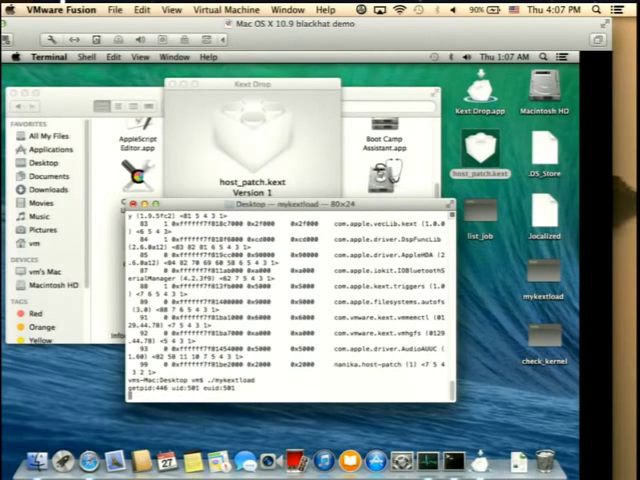
text(1)
key(Return)
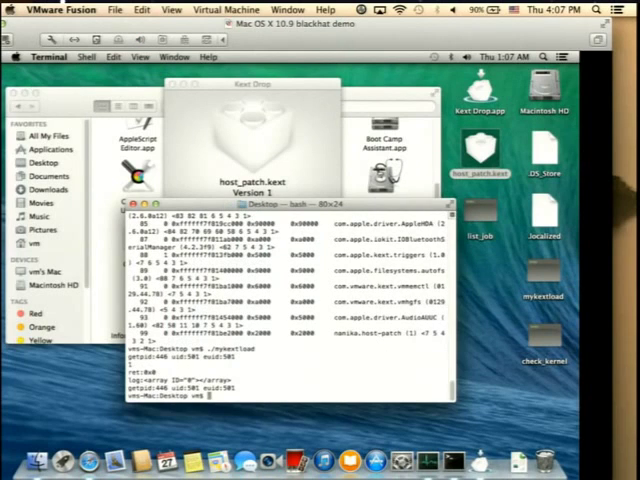
key(Up)
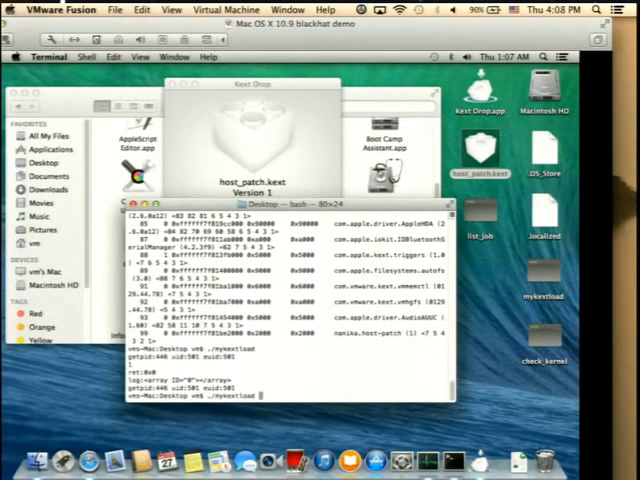
key(Up)
key(Up)
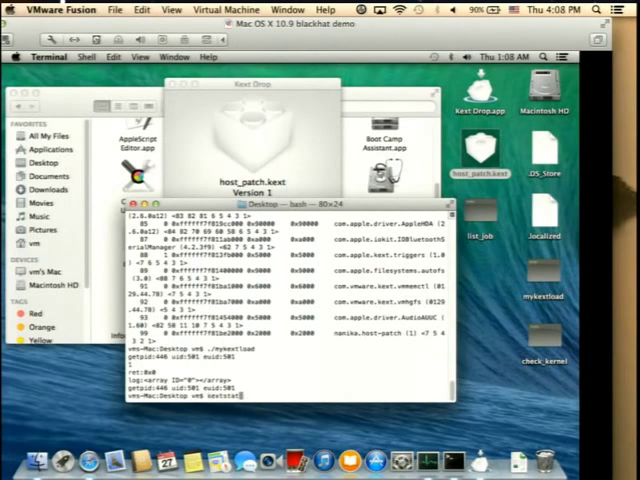
Step: Rerun kextstat, highlight nanika.truehide in row 100, then clear the selection
key(Return)
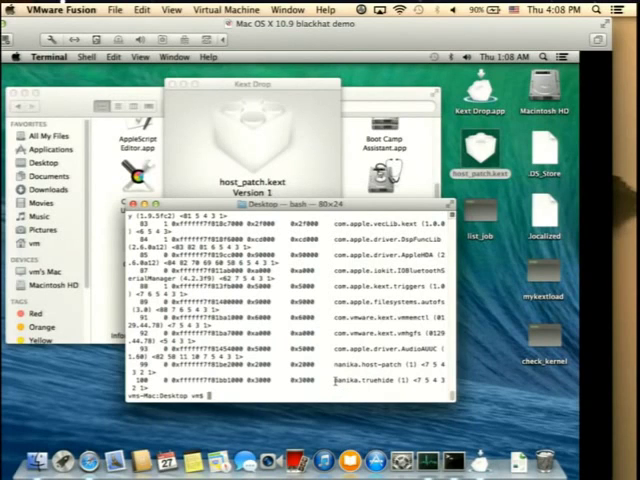
drag(335, 381, 130, 381)
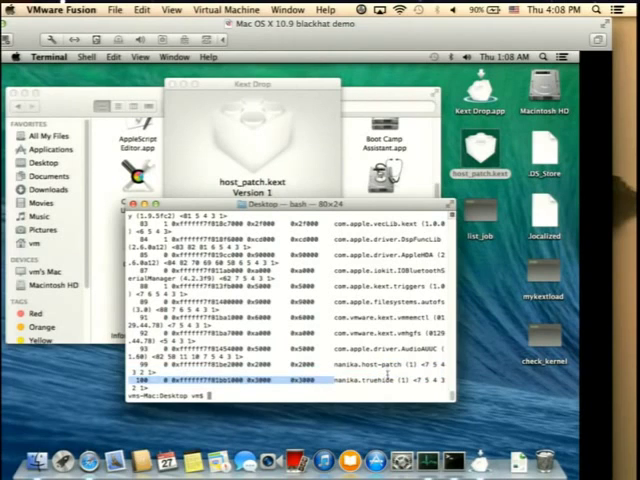
double_click(396, 380)
click(396, 381)
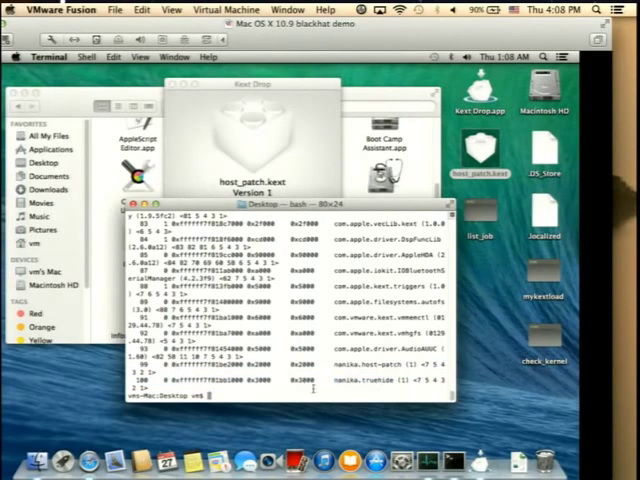